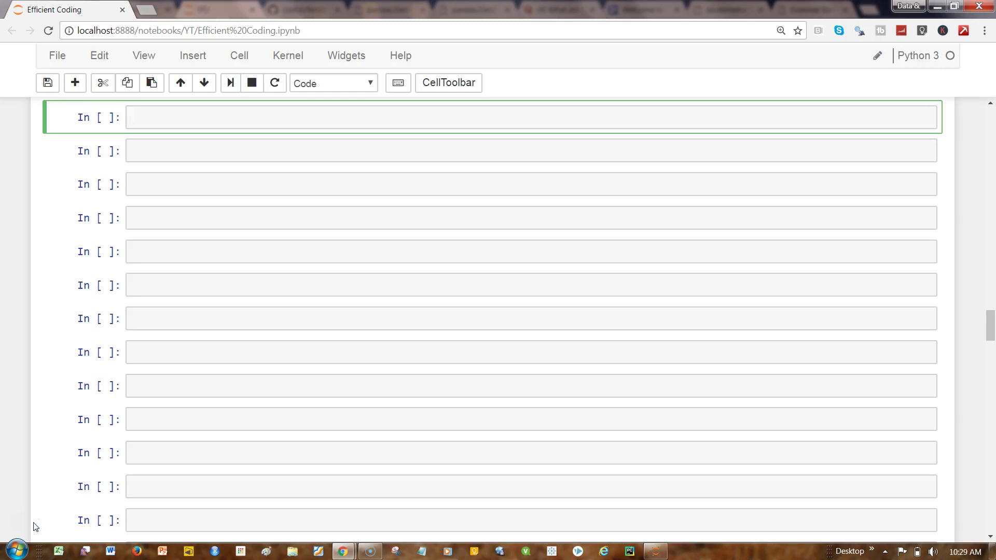
text(import )
text(pandas as pd)
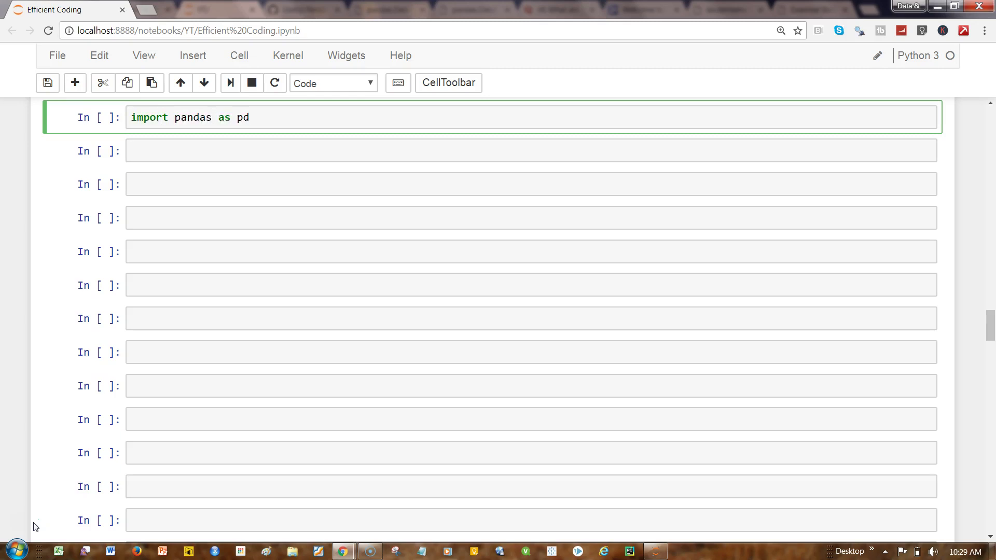
Run the pandas import cell and start an iris = pd.read_csv call using autocomplete.
key(shift+Return)
key(Return)
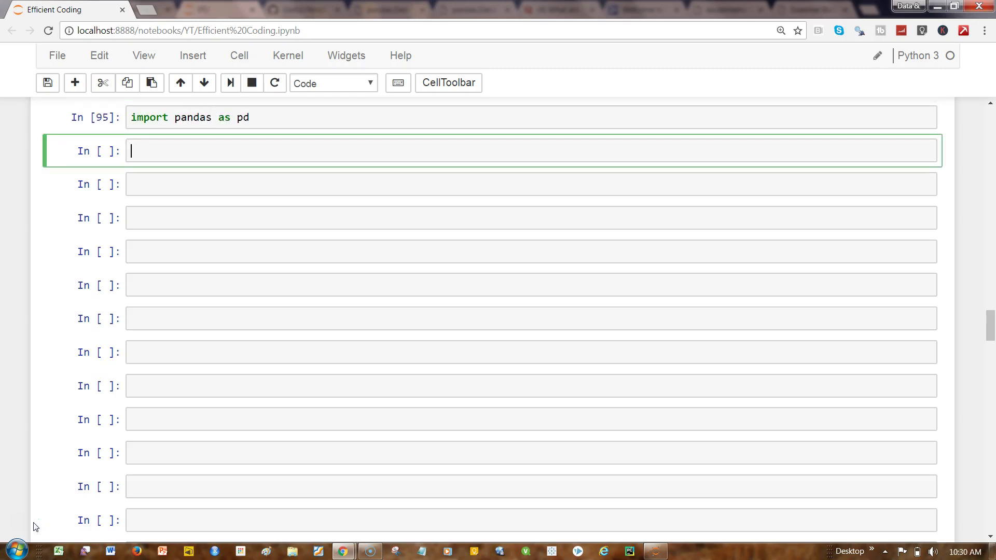
text(iris = p)
text(d.re)
text(a)
key(Tab)
key(Down)
key(Down)
key(Up)
key(Return)
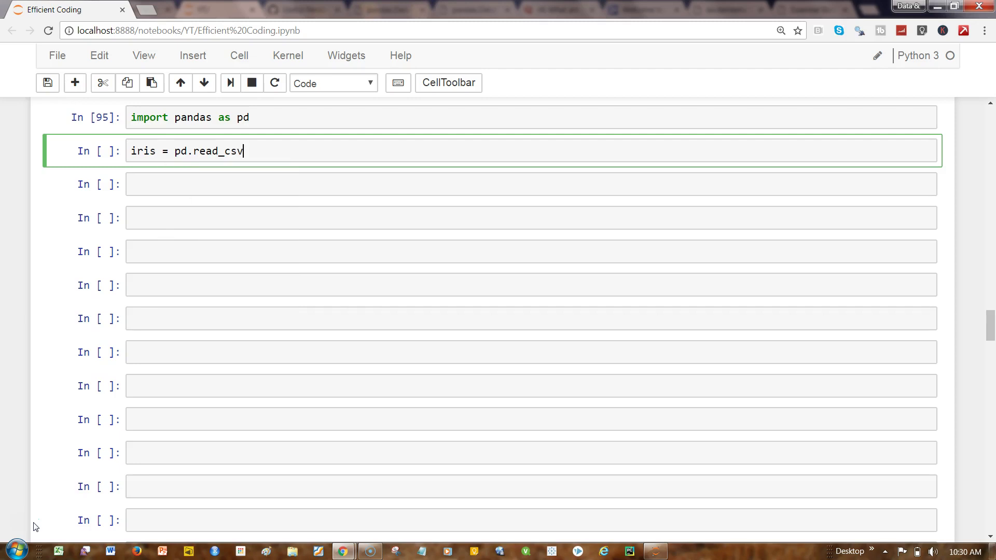
text((')
text(C:/)
text(Desktop)
Load iris.csv from the Desktop path and preview it with iris.head().
key(BackSpace)
key(BackSpace)
key(BackSpace)
key(BackSpace)
key(BackSpace)
key(BackSpace)
text(Users/aba)
text(garwa/Deskto)
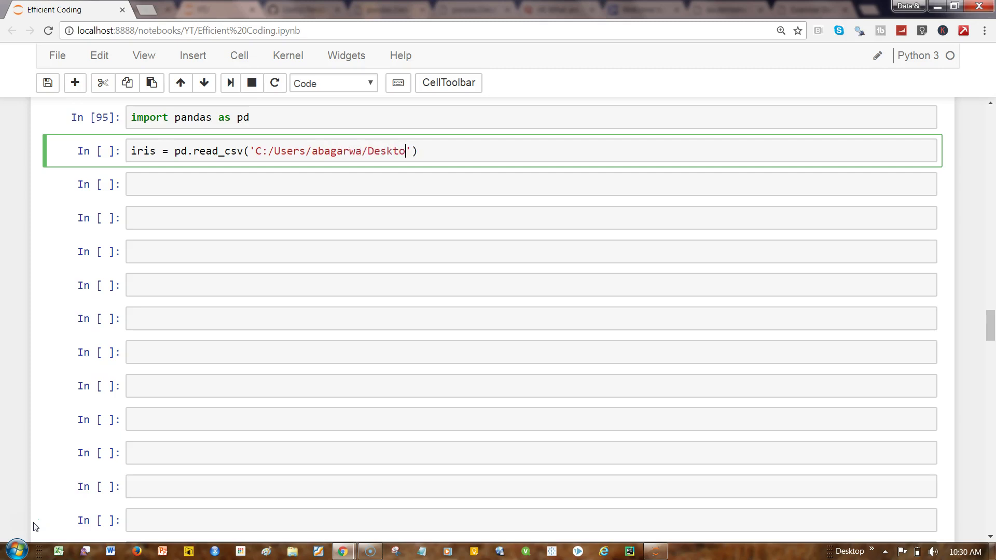
text(p)
key(BackSpace)
key(BackSpace)
key(BackSpace)
text(top/)
text(iris.csv)
key(Right)
key(Right)
key(Return)
text(iris.ehad)
key(BackSpace)
key(BackSpace)
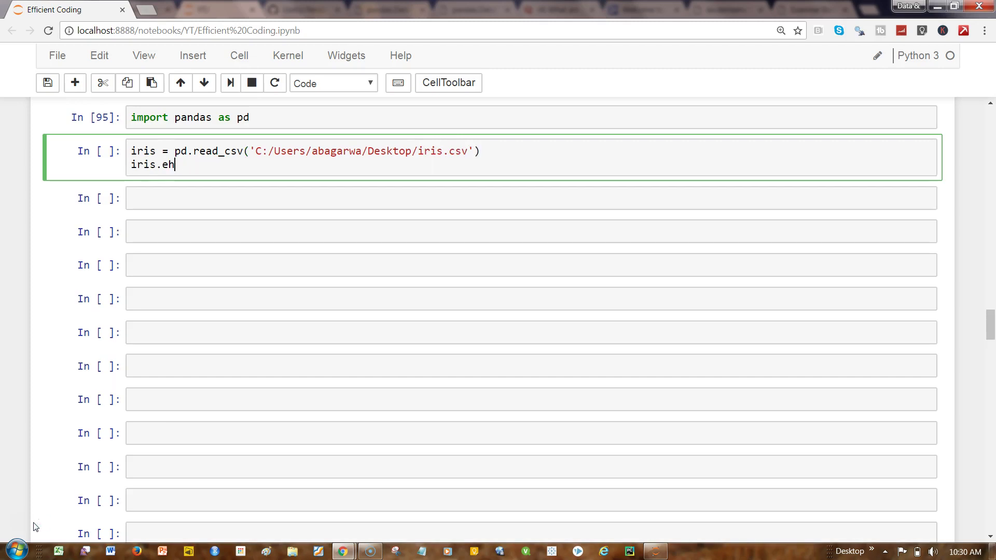
text(head())
key(shift+Return)
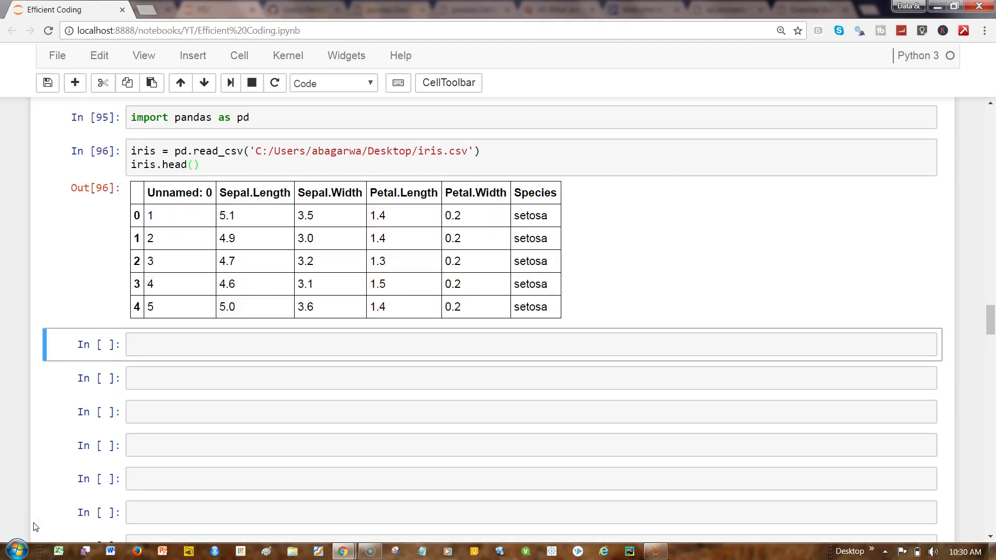
click(209, 353)
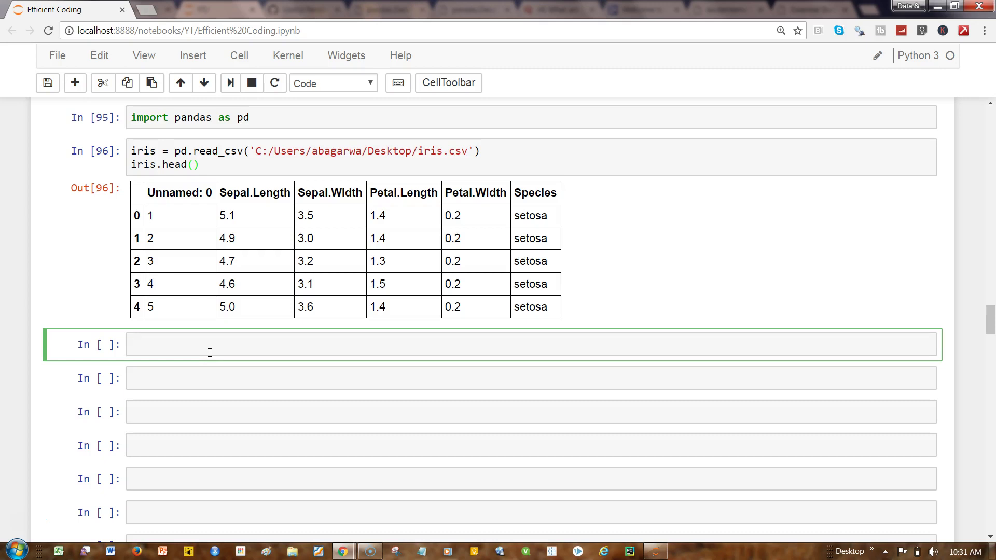
text(frok)
Run a loop over iris.iteritems() with print(key.value), which raises a SyntaxError.
key(BackSpace)
text(m )
text(key,value )
text(in )
text(iris.iter)
key(Tab)
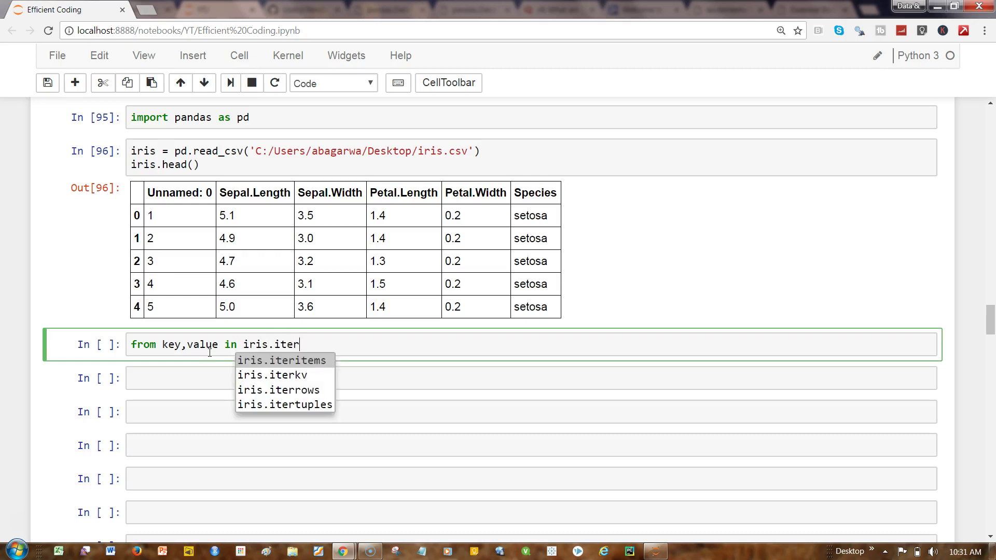
key(Return)
text(()
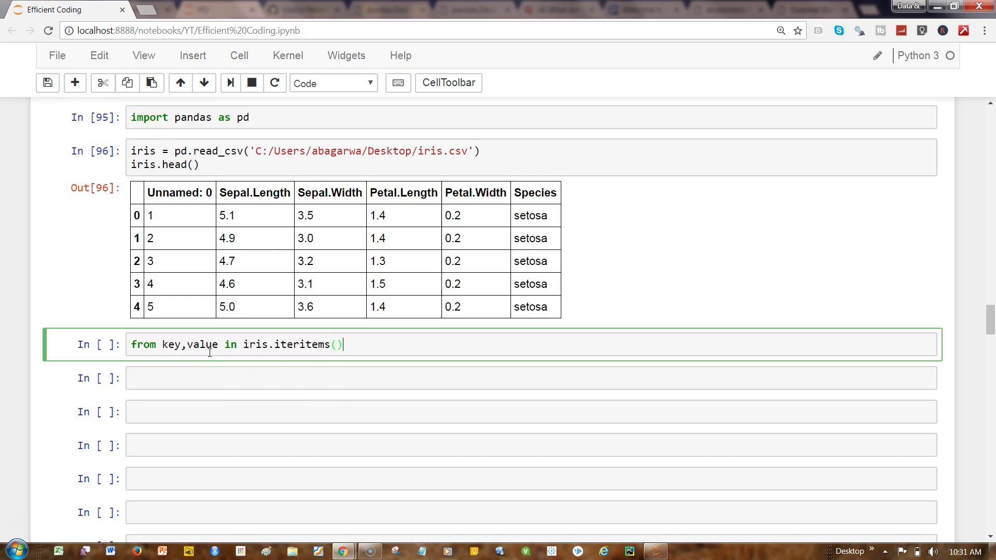
click(303, 344)
text(:)
key(Return)
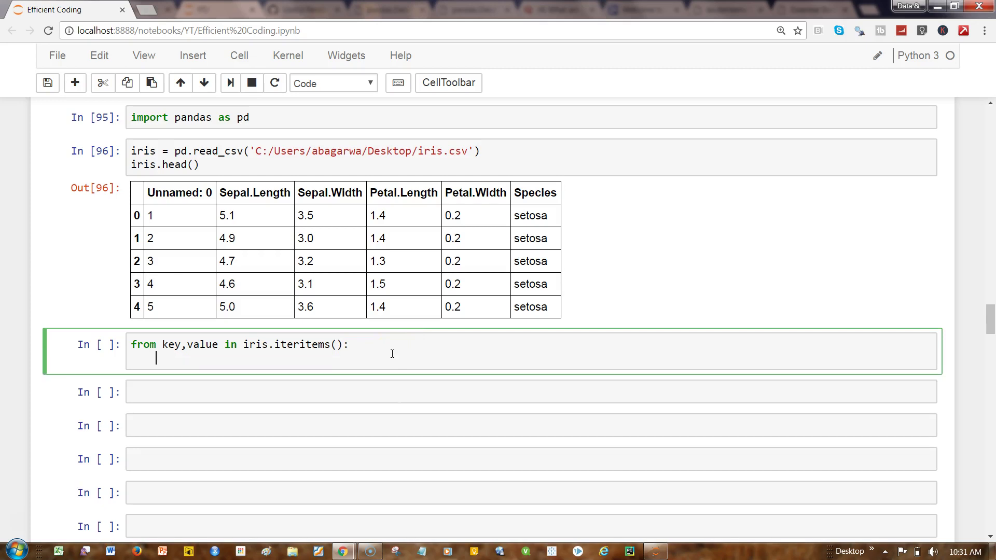
text(print)
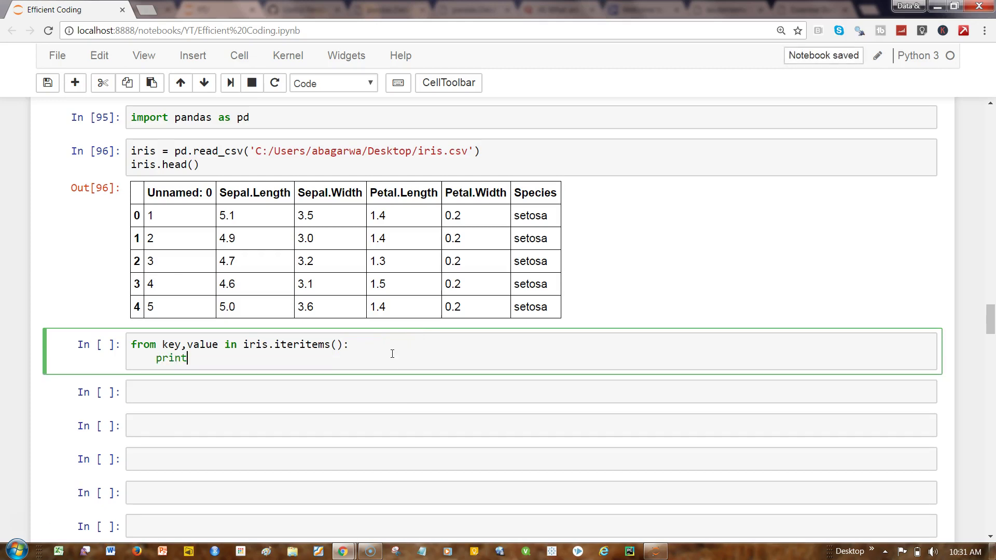
text((key.v)
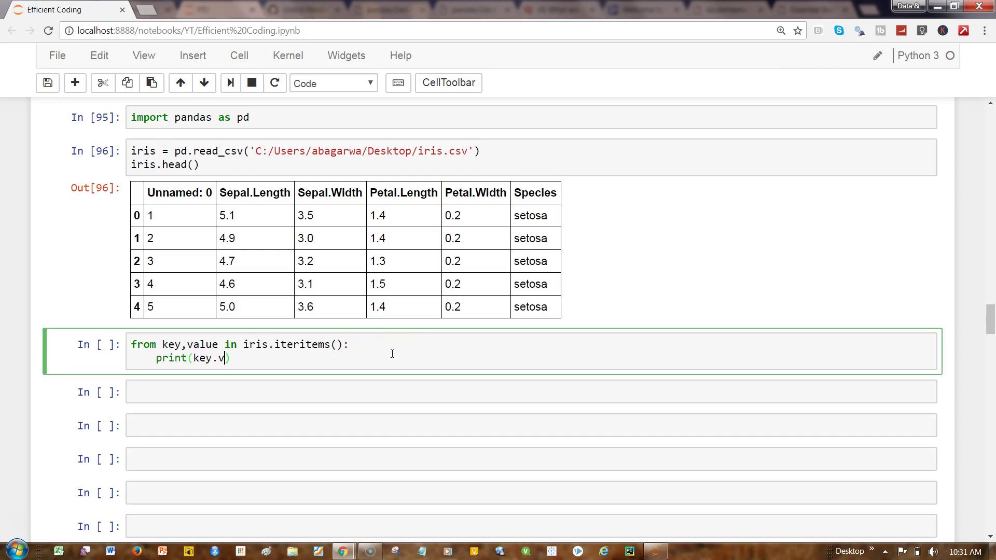
text(alue)
key(shift+Return)
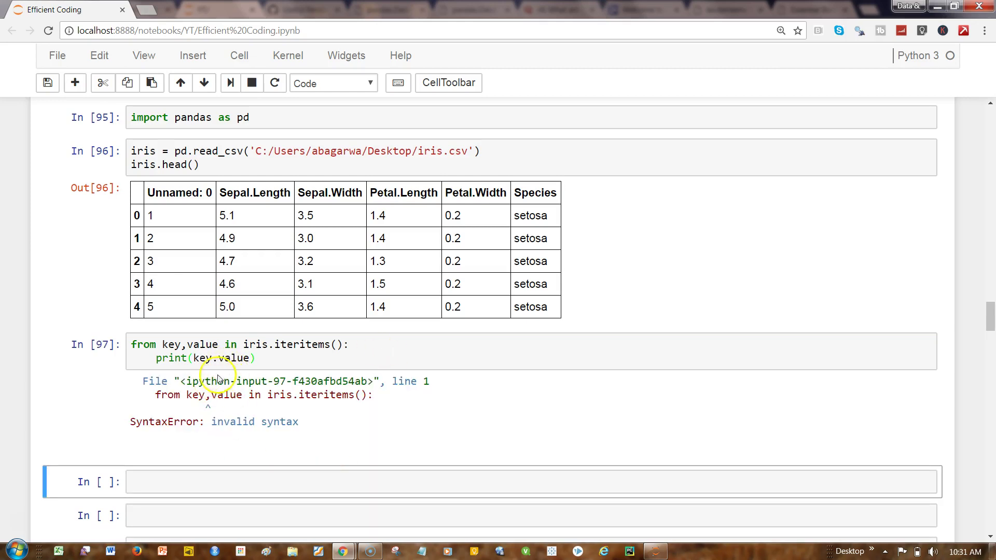
Change print(key.value) to print(key,value) and 'from' to 'for', then rerun the cell.
click(218, 357)
key(BackSpace)
text(,)
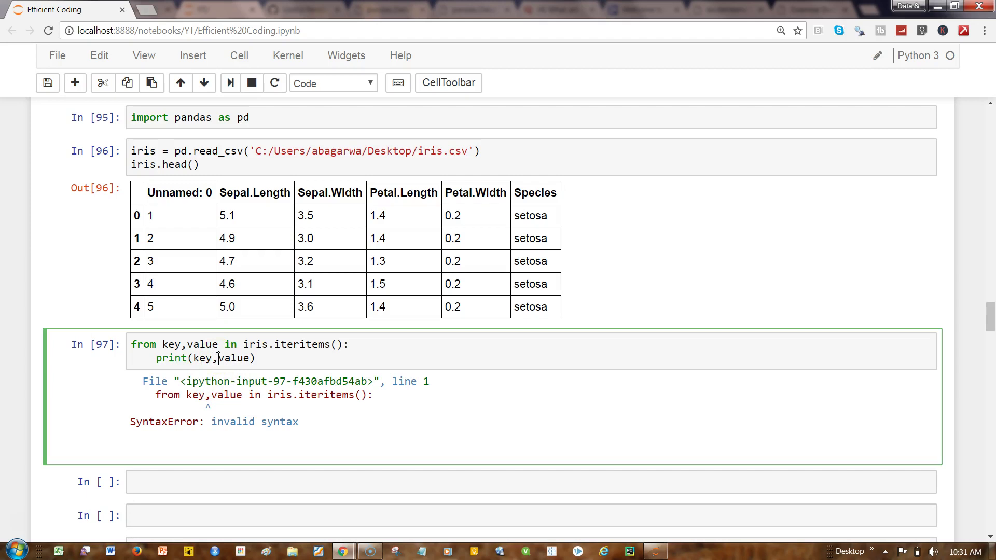
key(shift+Return)
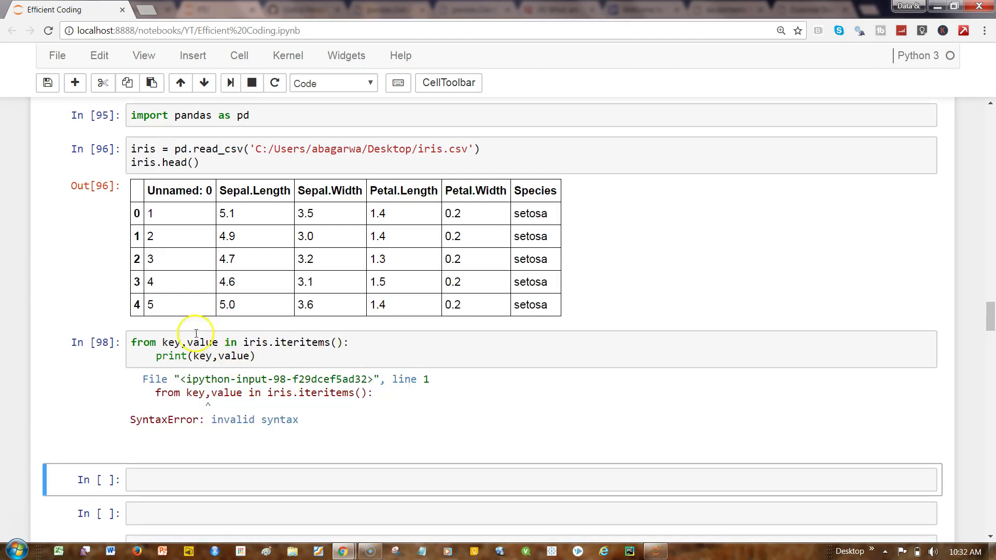
click(156, 344)
key(BackSpace)
key(BackSpace)
key(BackSpace)
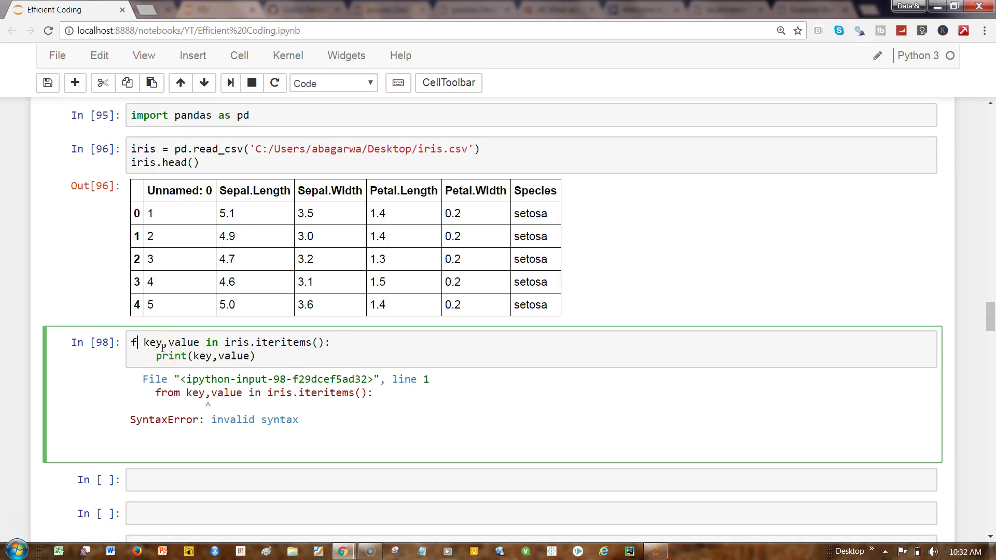
text(or)
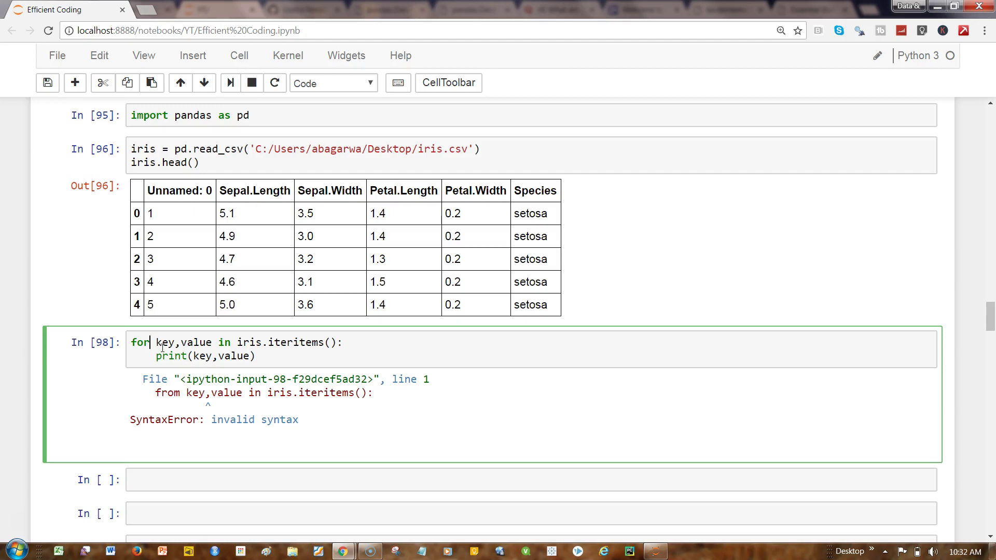
key(shift+Return)
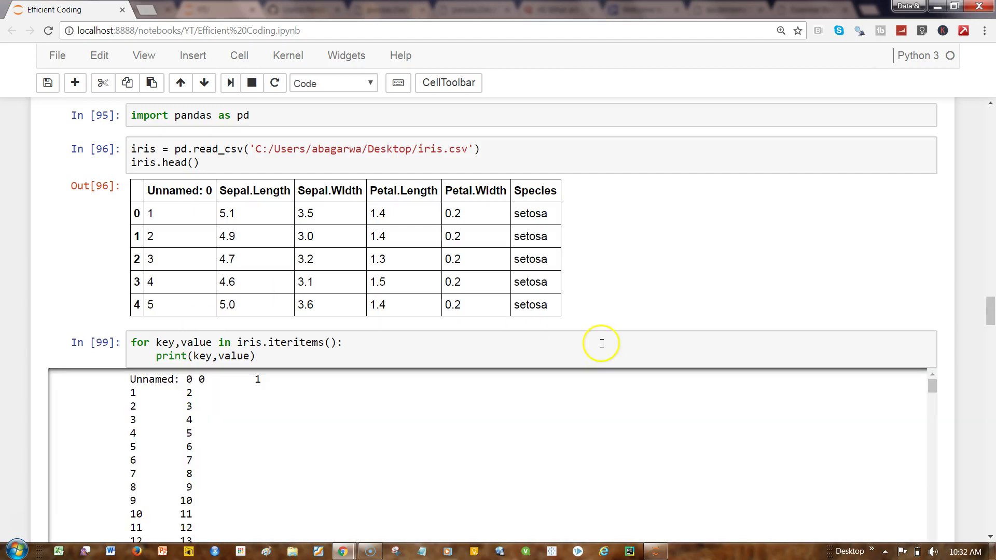
Scroll the output and highlight the Sepal.Length column name and its values.
click(991, 537)
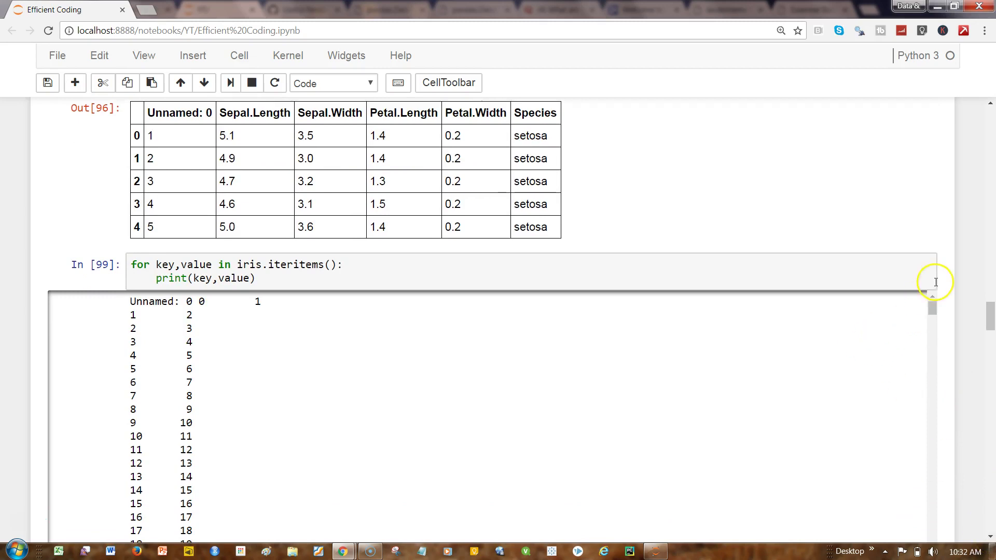
drag(933, 309, 935, 342)
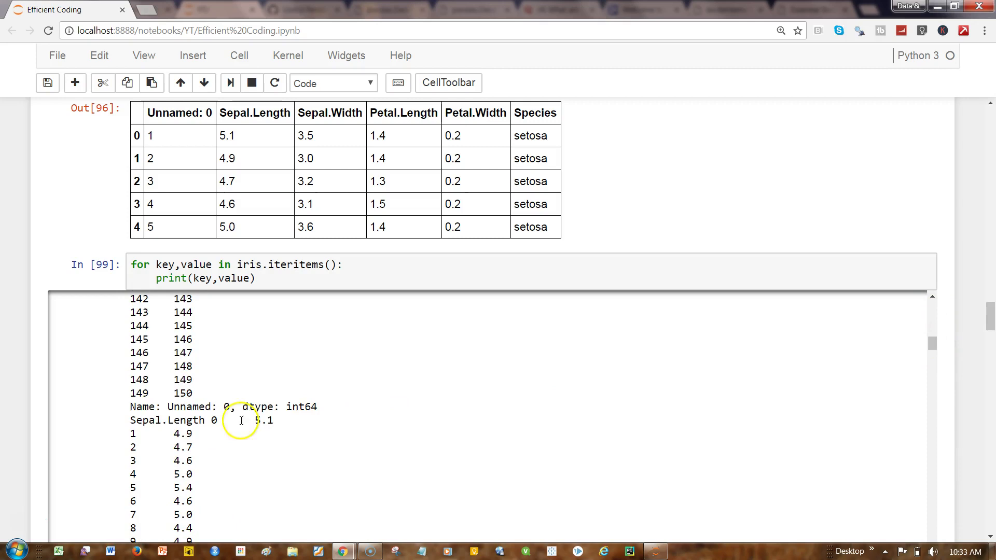
drag(156, 420, 201, 421)
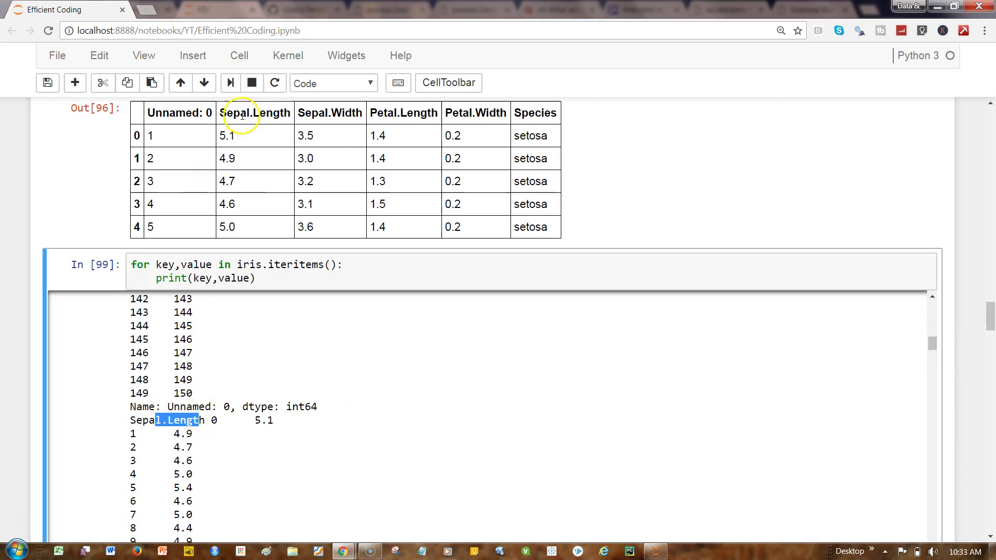
drag(933, 343, 939, 385)
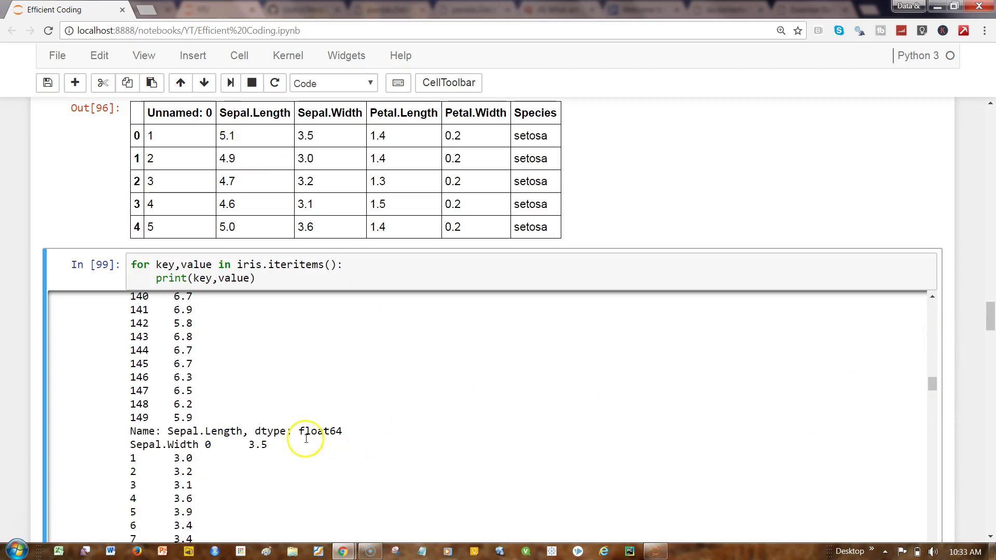
drag(181, 431, 187, 431)
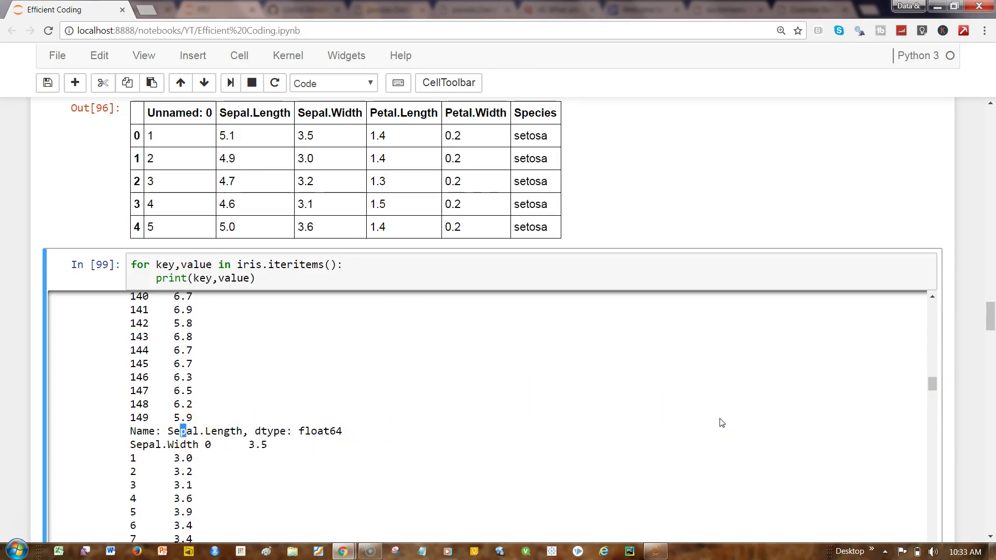
drag(932, 385, 931, 392)
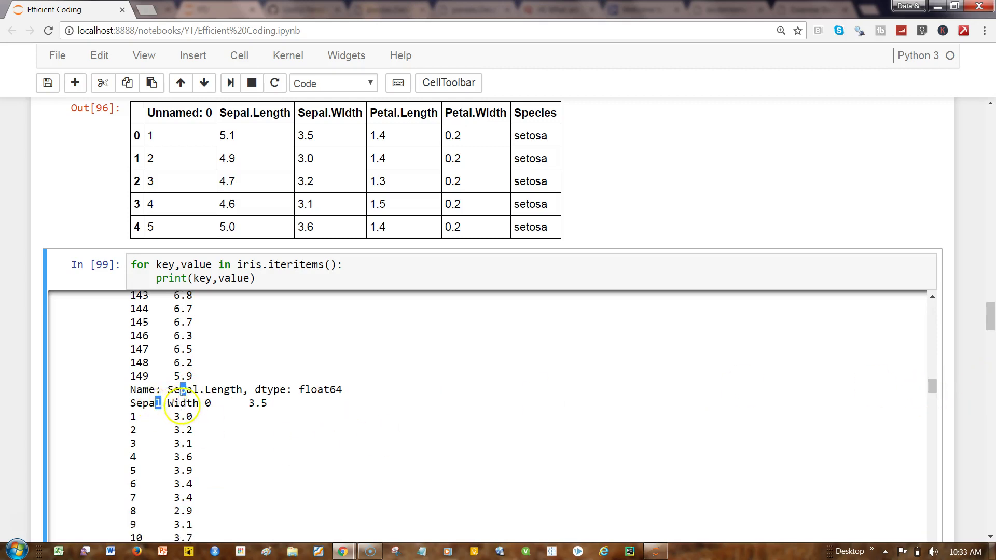
drag(156, 404, 180, 403)
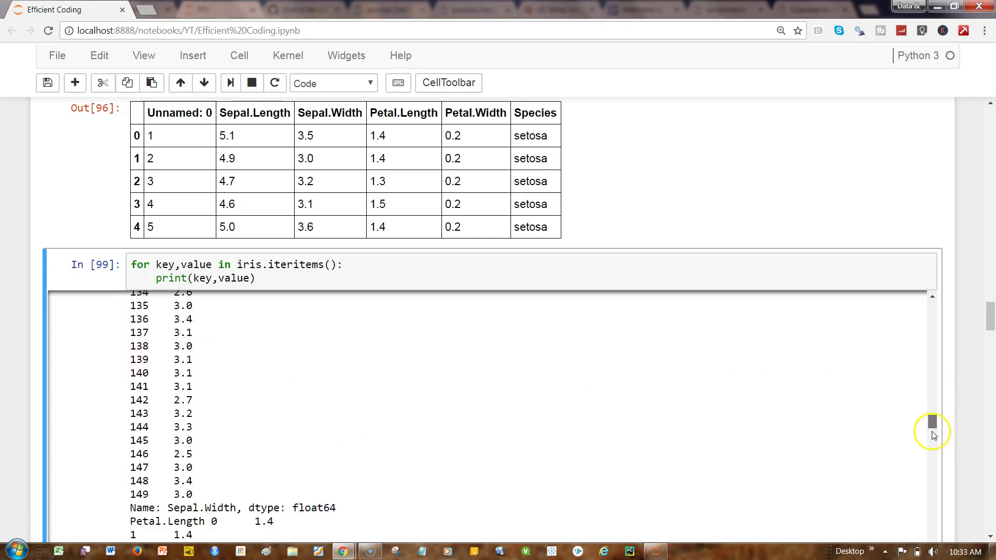
drag(932, 389, 933, 430)
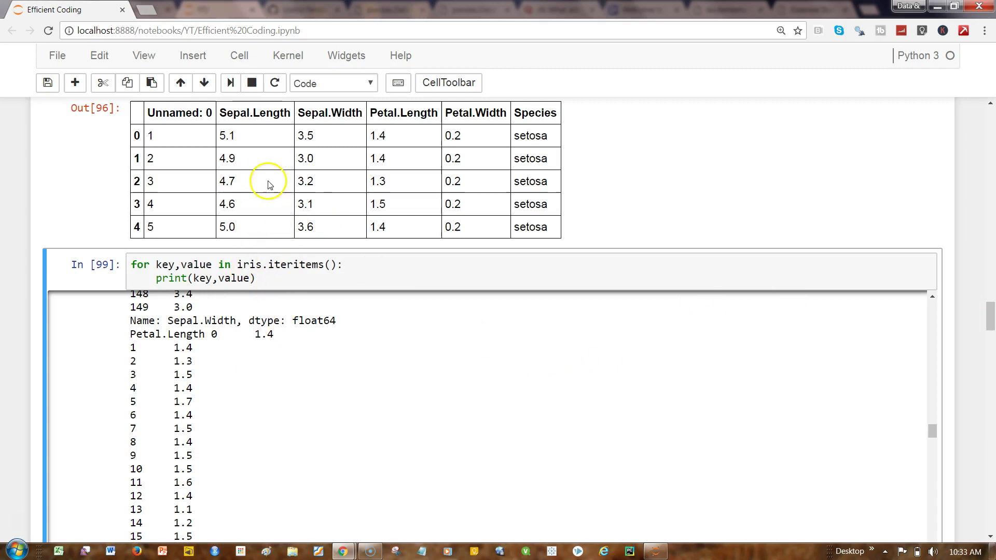
click(252, 276)
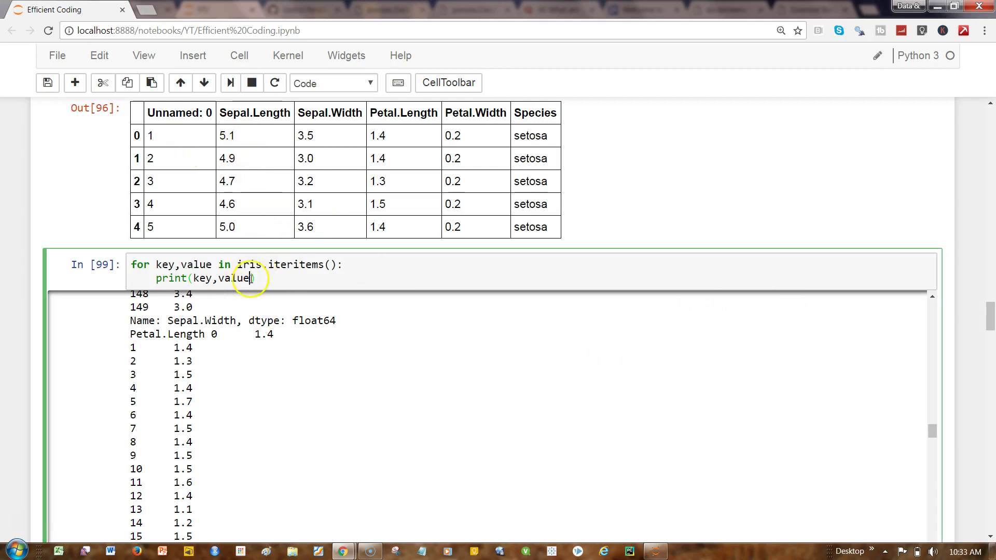
text(*)
text(2)
key(shift+Return)
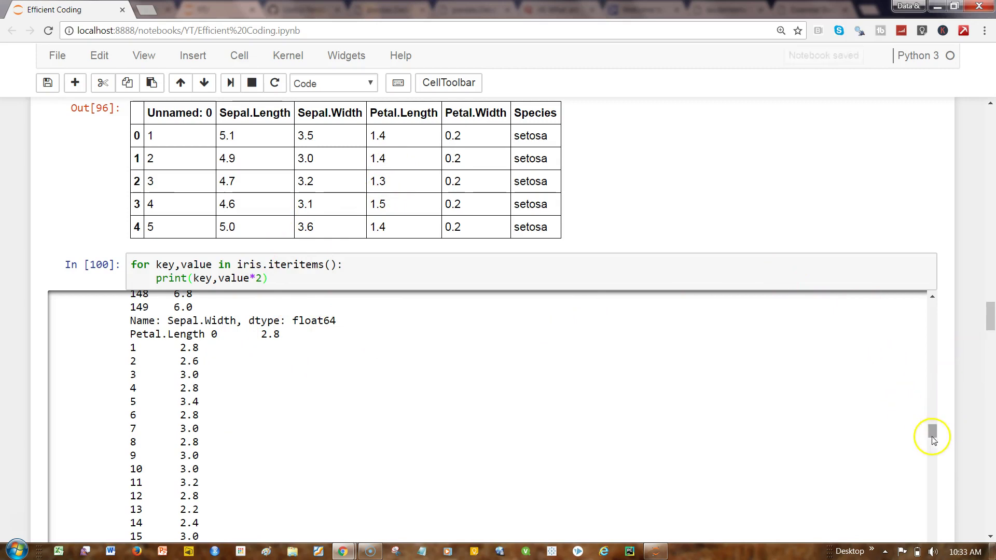
drag(932, 434, 930, 307)
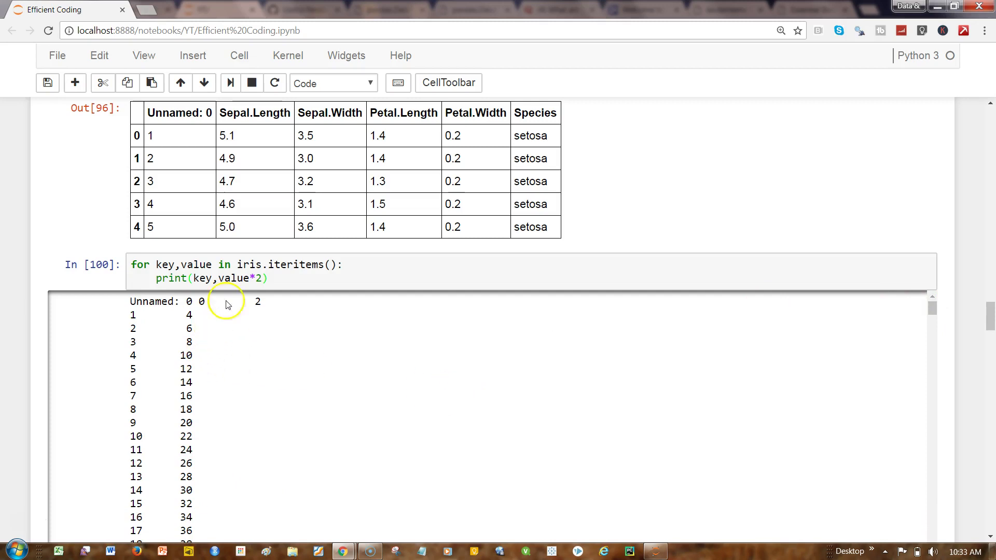
click(267, 274)
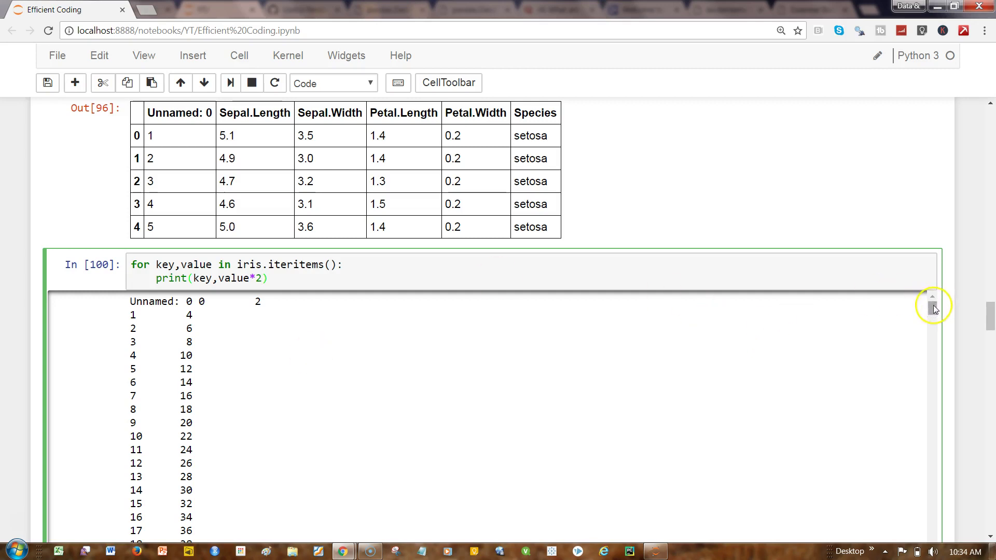
drag(932, 307, 935, 516)
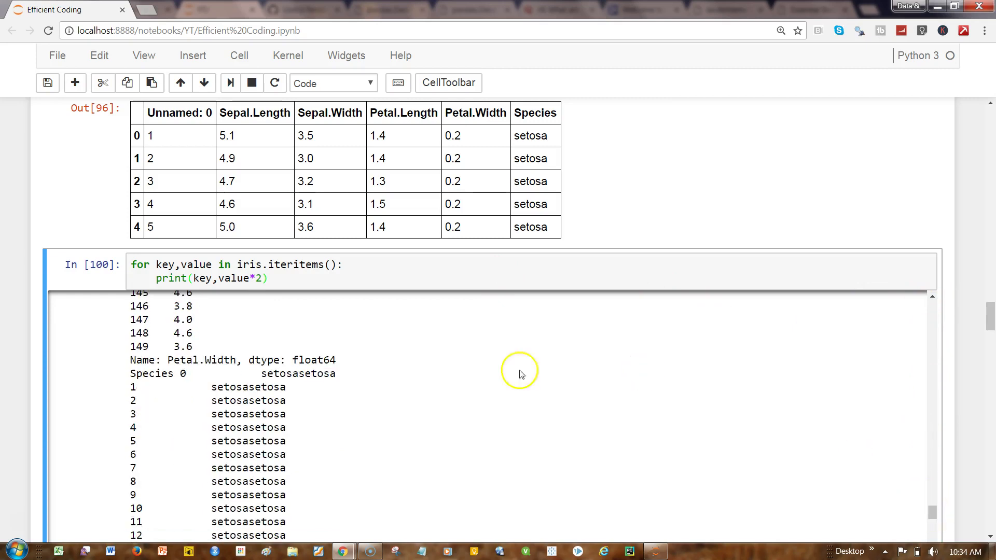
drag(261, 375, 337, 374)
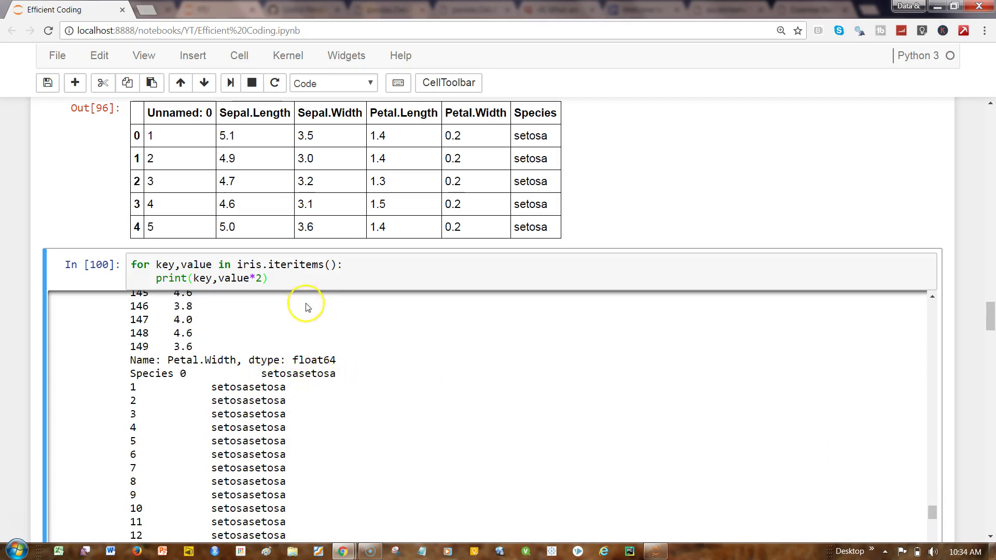
click(265, 278)
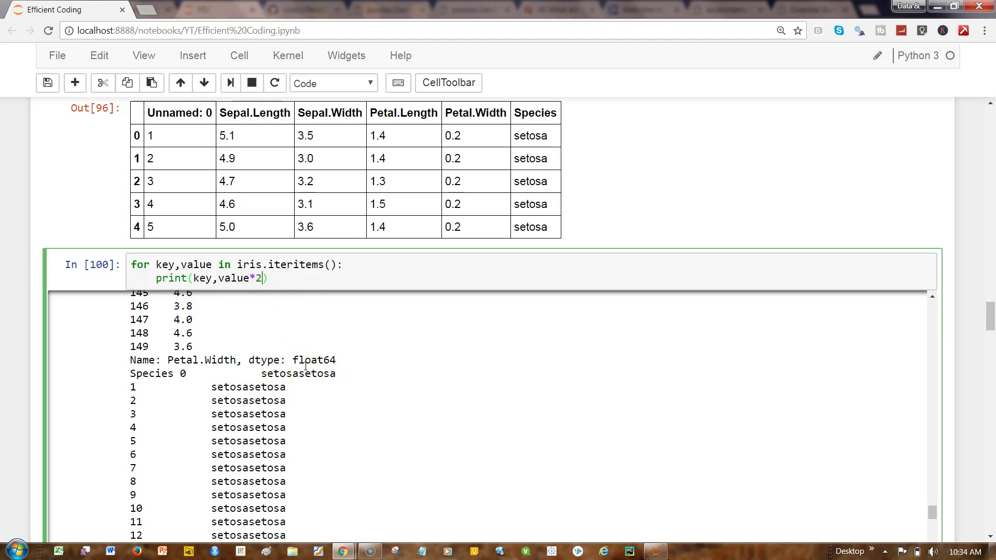
Print value[1] instead of value*2, checking outputs like Sepal.Length 4.9.
key(BackSpace)
key(BackSpace)
text([1)
key(shift+Return)
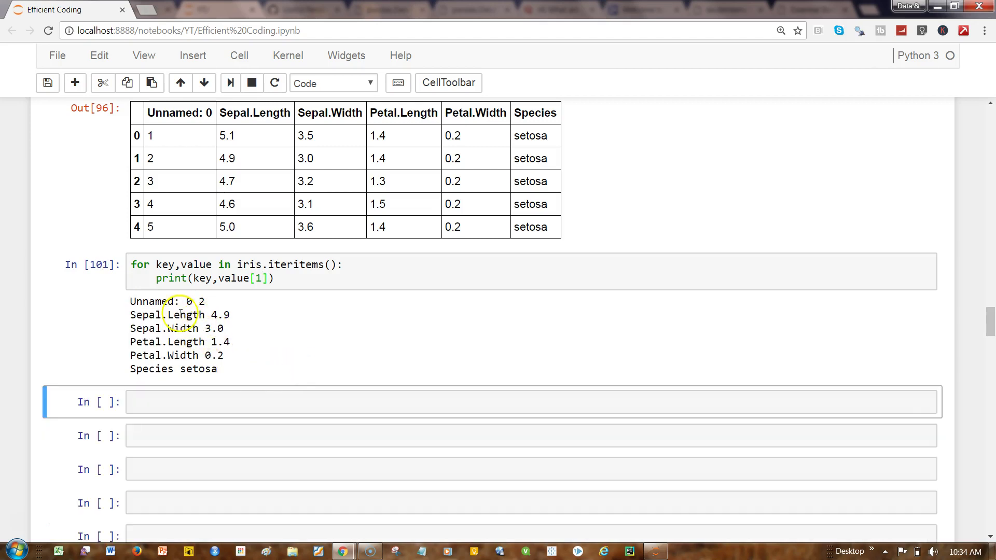
drag(155, 302, 205, 302)
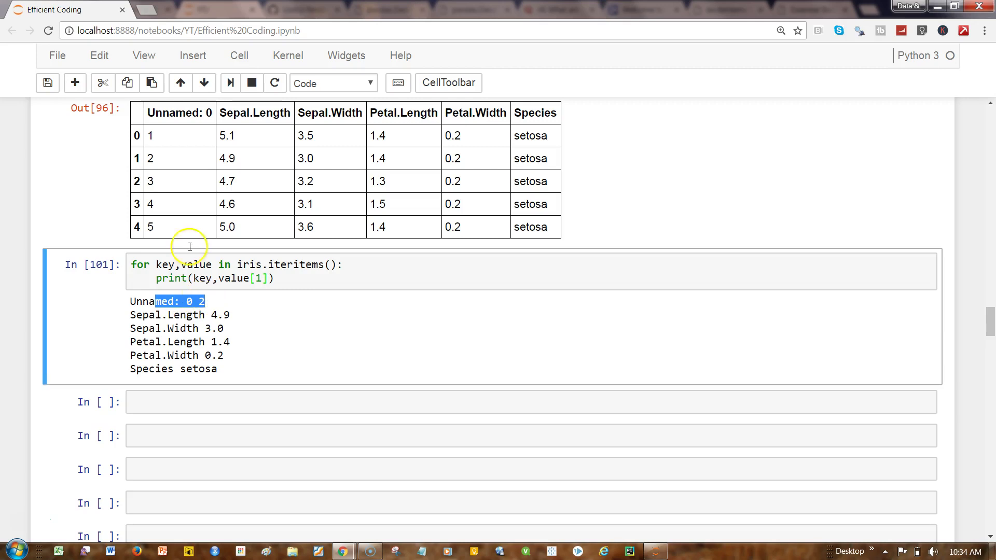
click(214, 315)
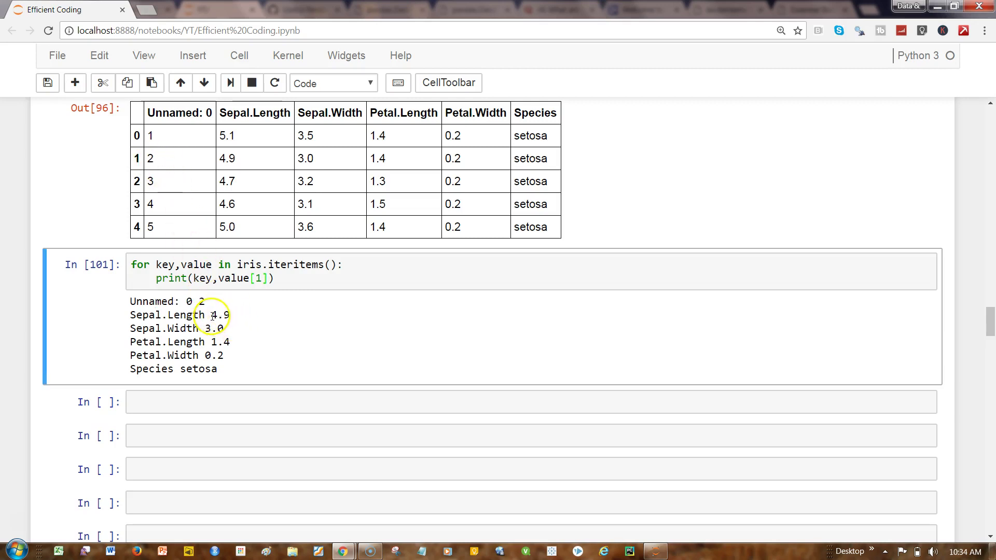
drag(212, 315, 232, 315)
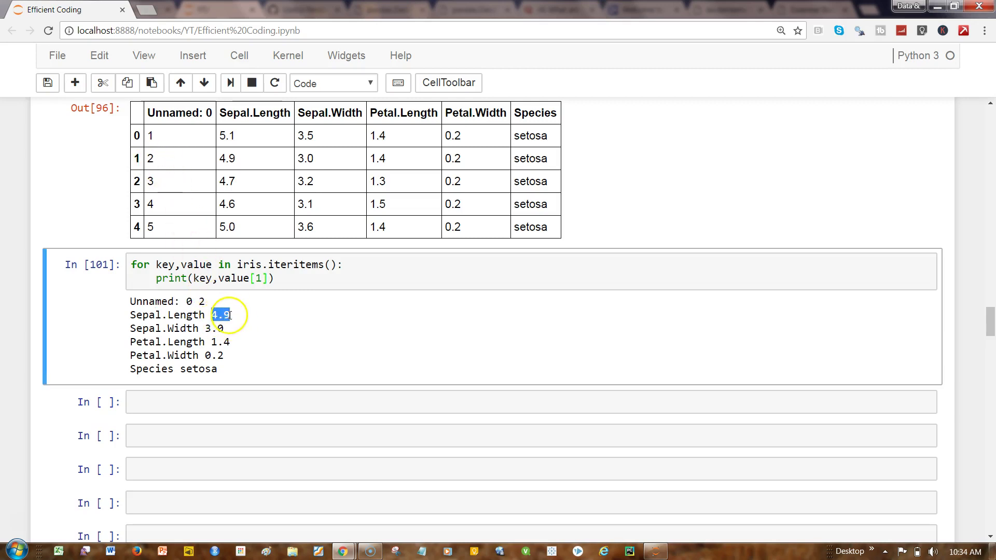
click(257, 277)
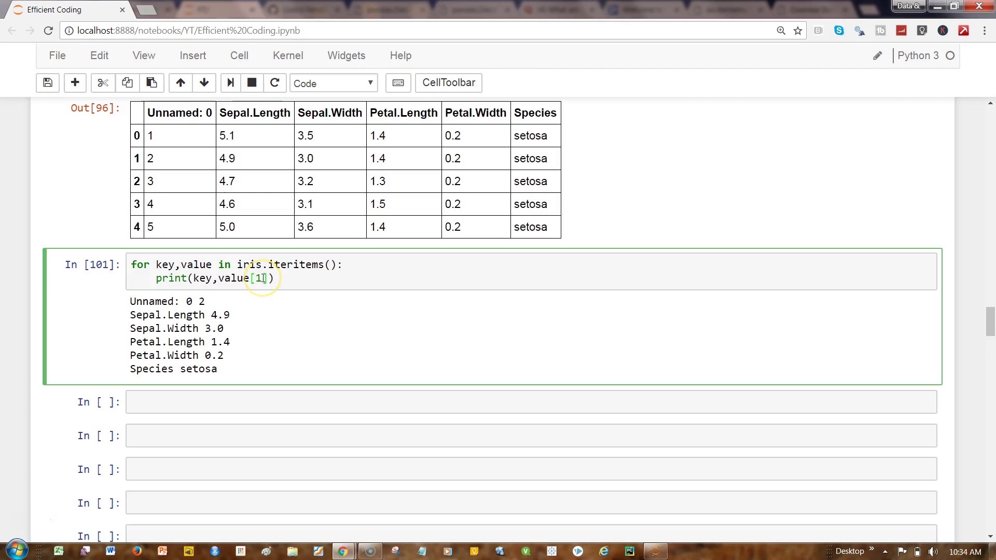
Switch the index to value[0] and rerun, showing first-row values like Sepal.Length 5.1.
key(BackSpace)
text(0)
key(shift+Return)
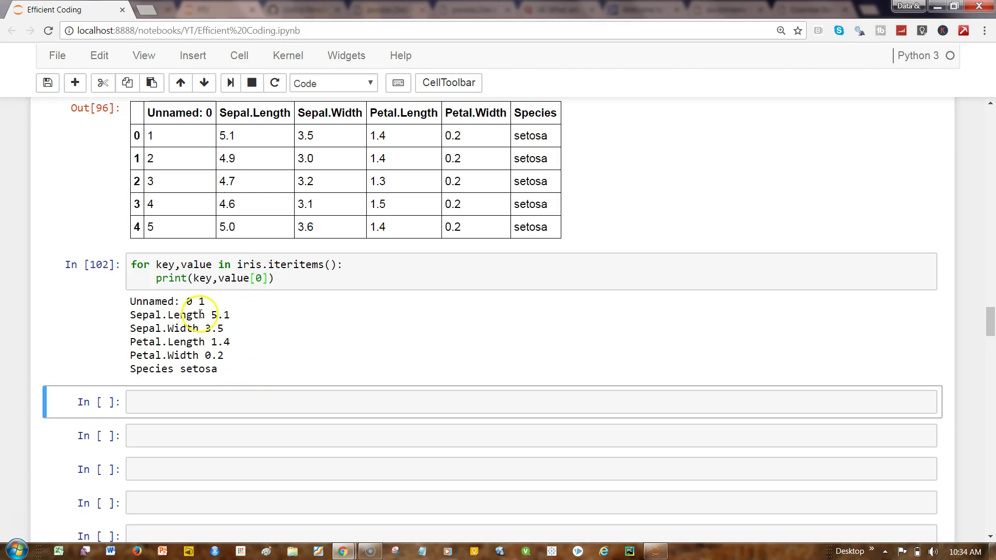
drag(138, 303, 220, 369)
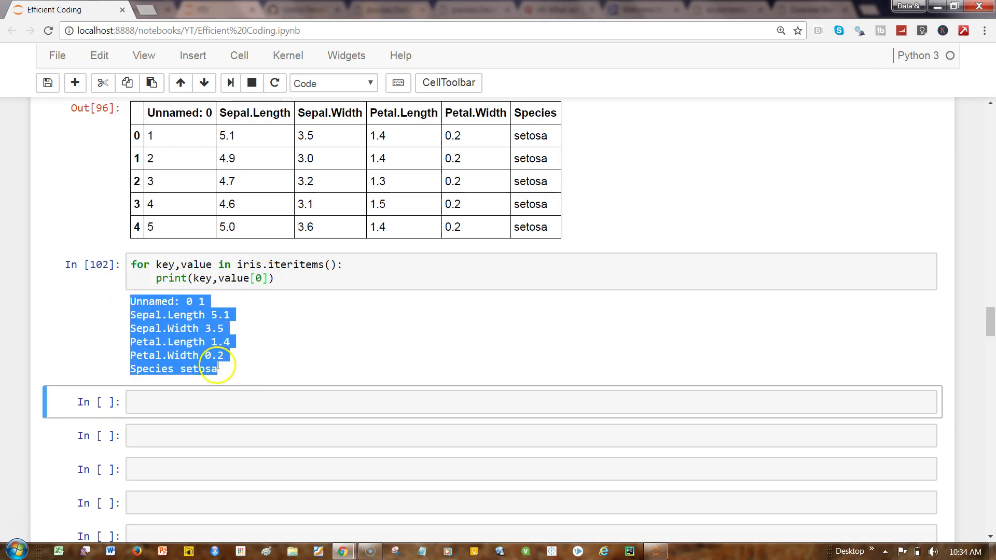
click(220, 370)
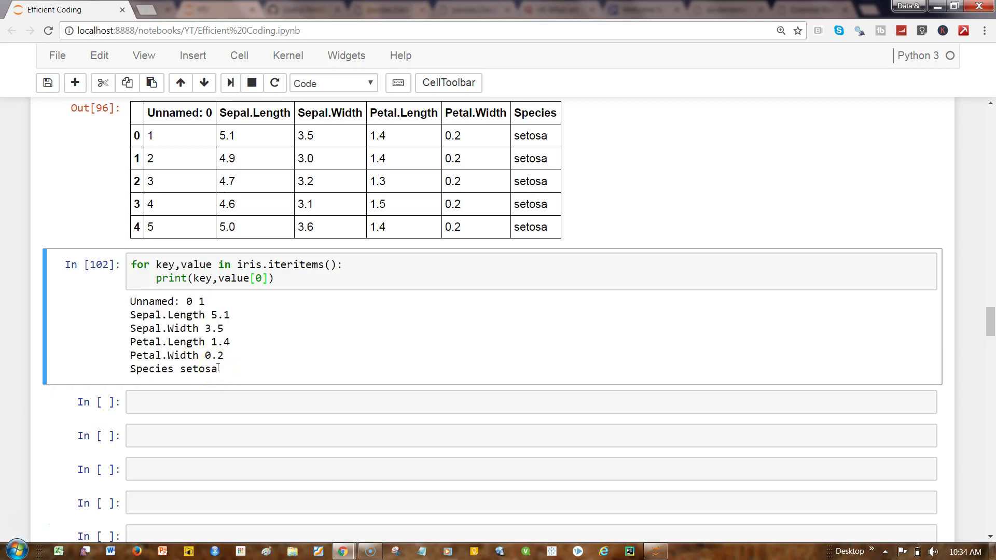
click(263, 279)
click(267, 278)
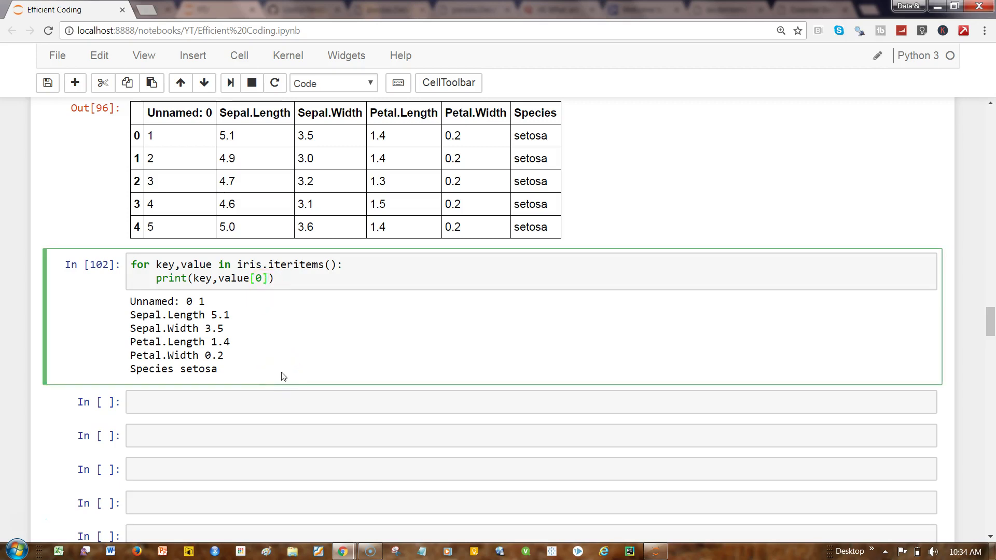
text(()
Print value[0]*2 (Sepal.Length 10.2, setosasetosa) and save the notebook.
key(BackSpace)
text(*2)
key(shift+Return)
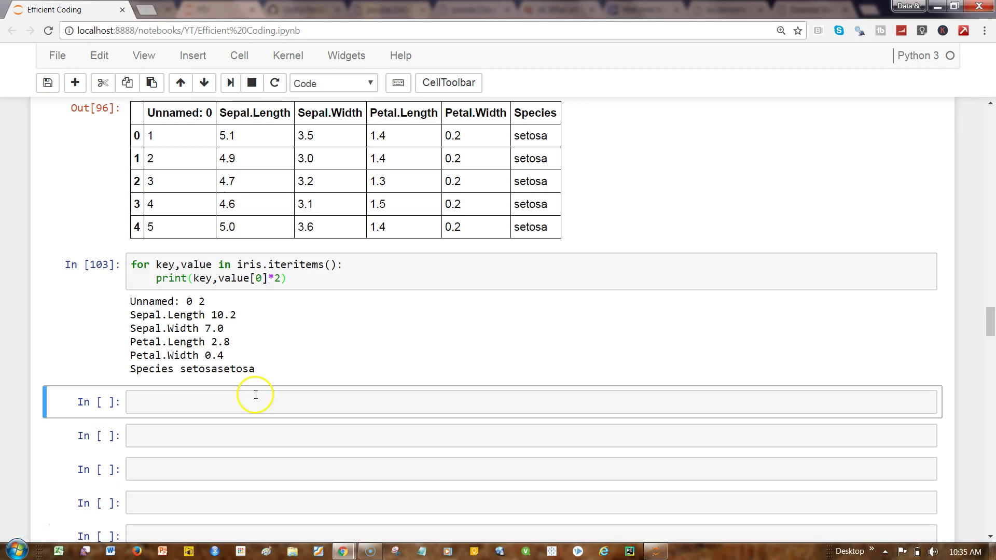
key(ctrl+s)
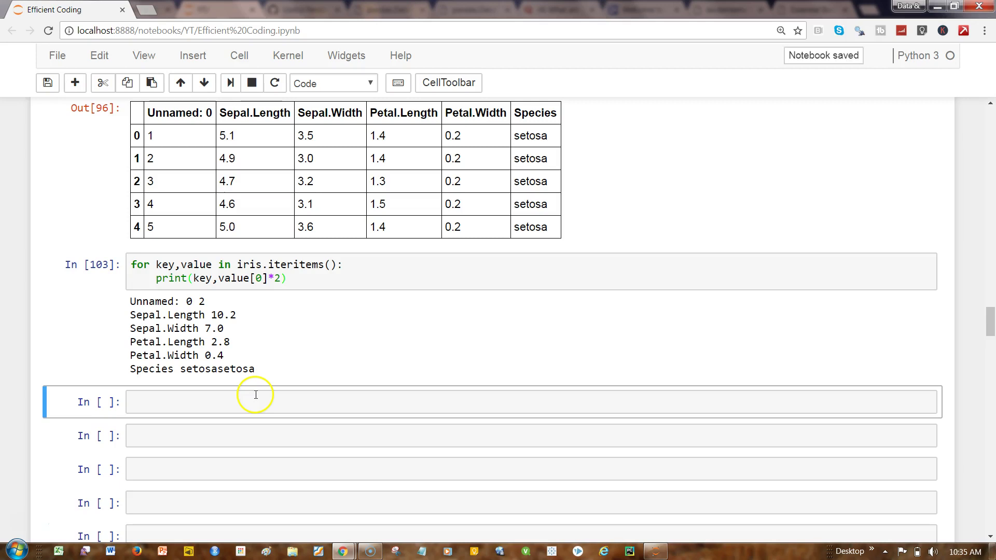